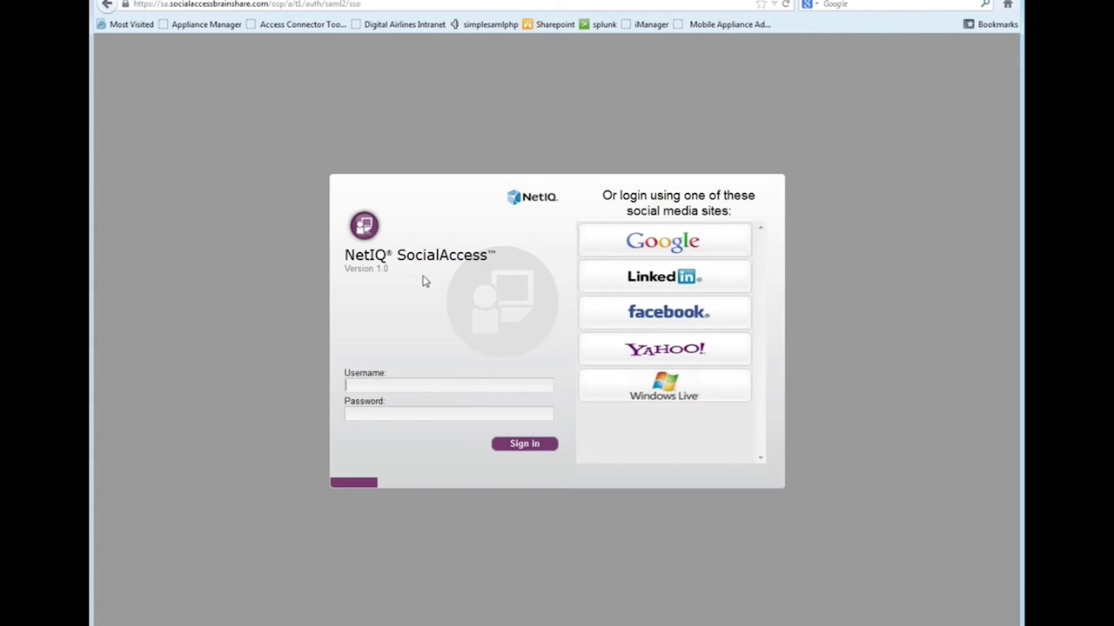
Open the SharePoint site, choose Facebook sign-in, and untick 'Keep me logged in'
click(408, 386)
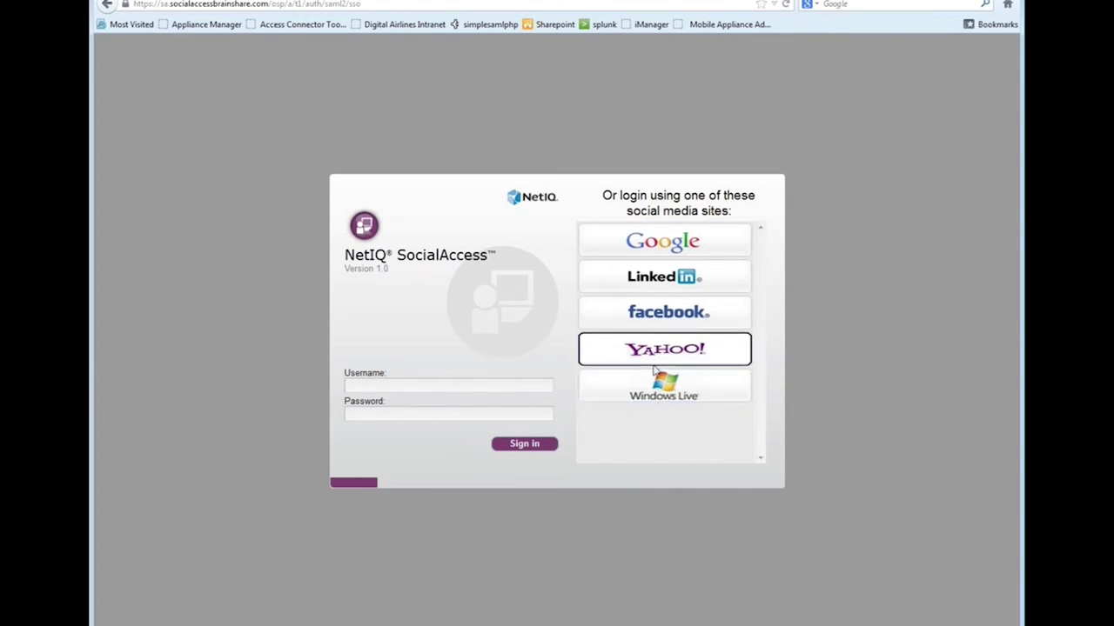
click(557, 28)
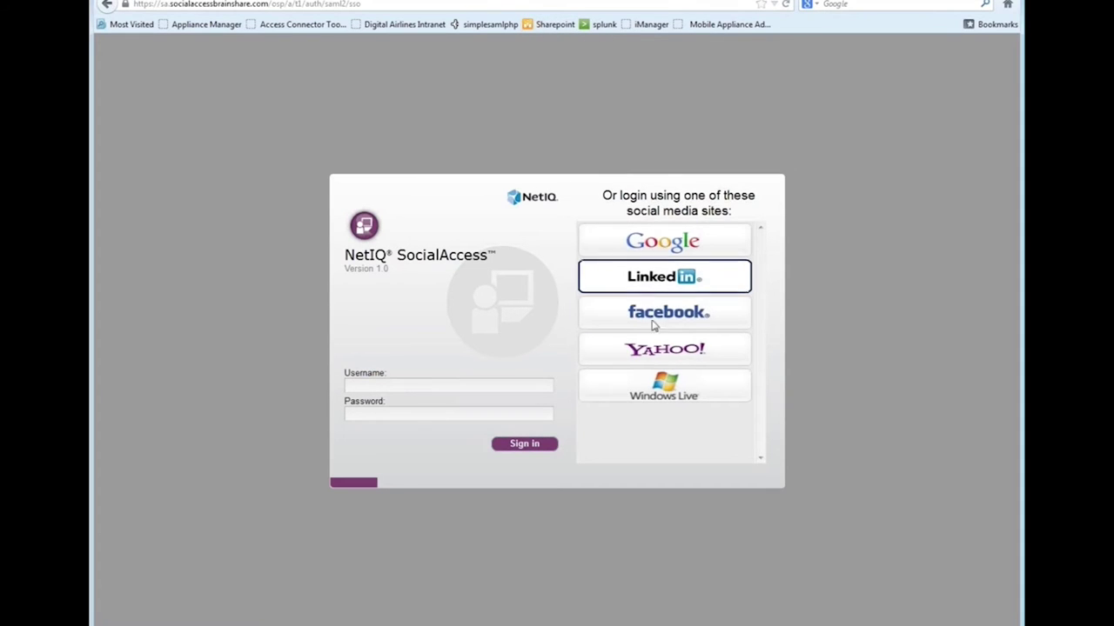
click(663, 325)
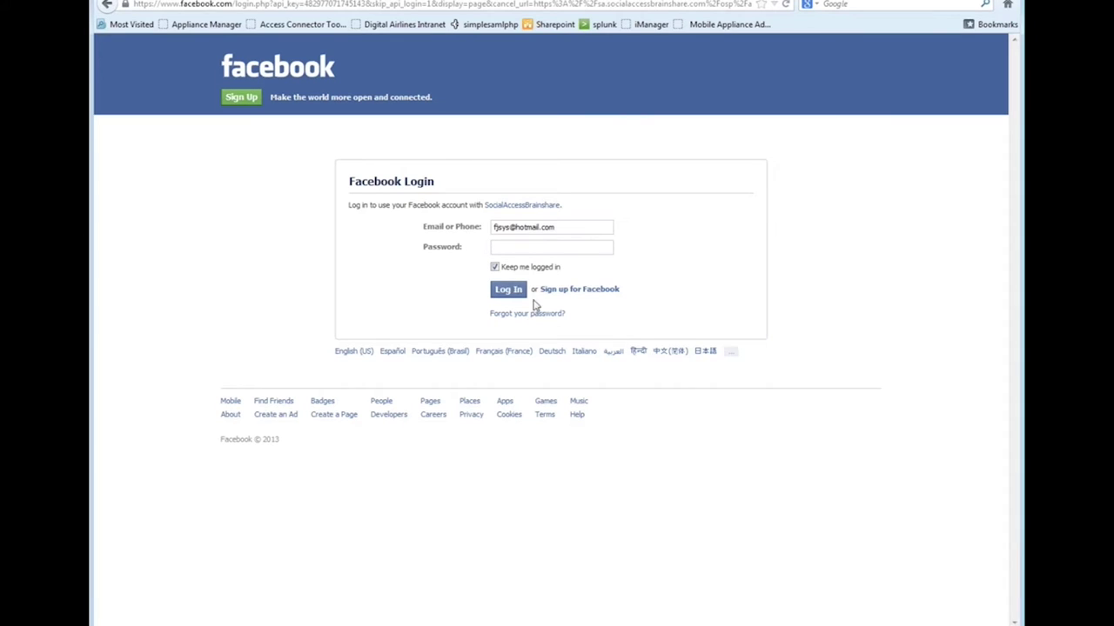
click(495, 267)
Log in to Facebook to reach the SAML demo attributes page, then open the Digital Airlines intranet
click(508, 291)
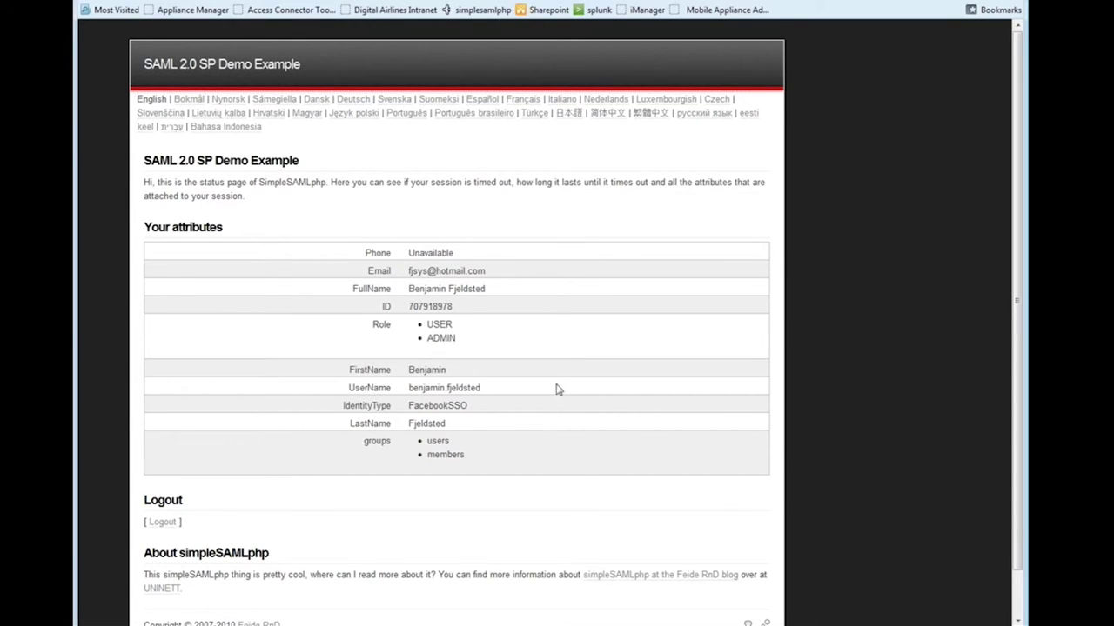
click(401, 9)
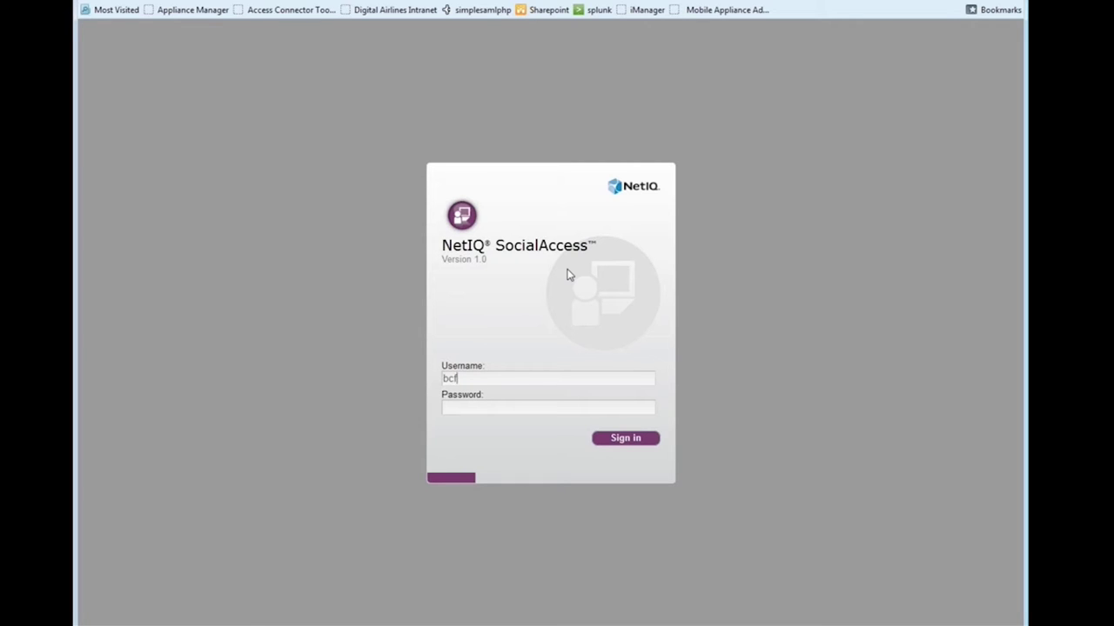
Sign in to the Digital Airlines intranet with the account password, then reopen the intranet
text(*****)
key(Return)
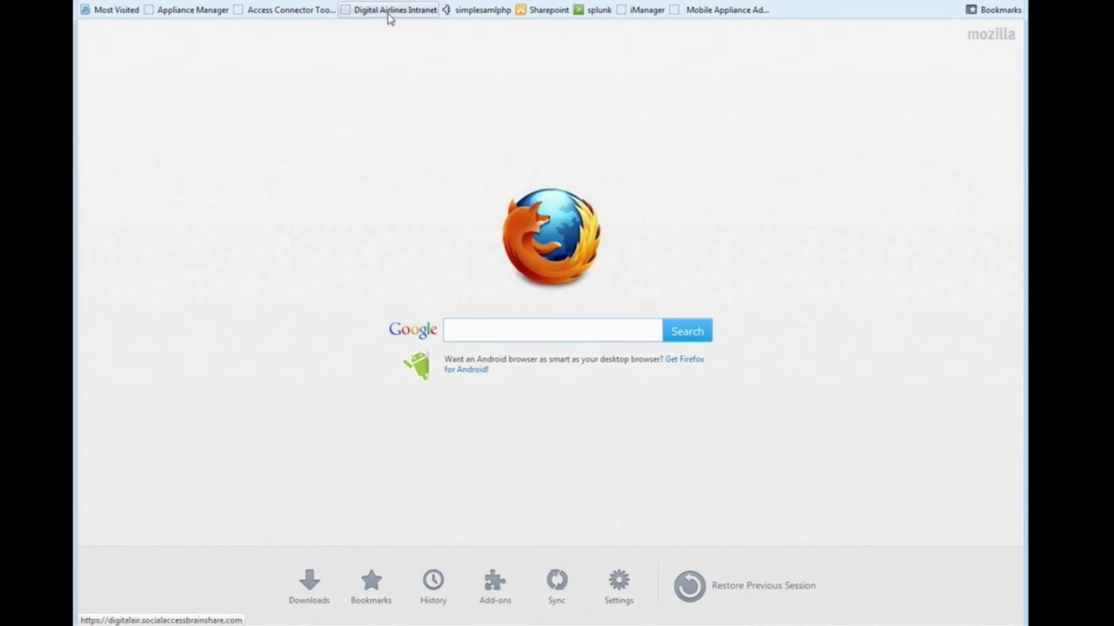
click(390, 14)
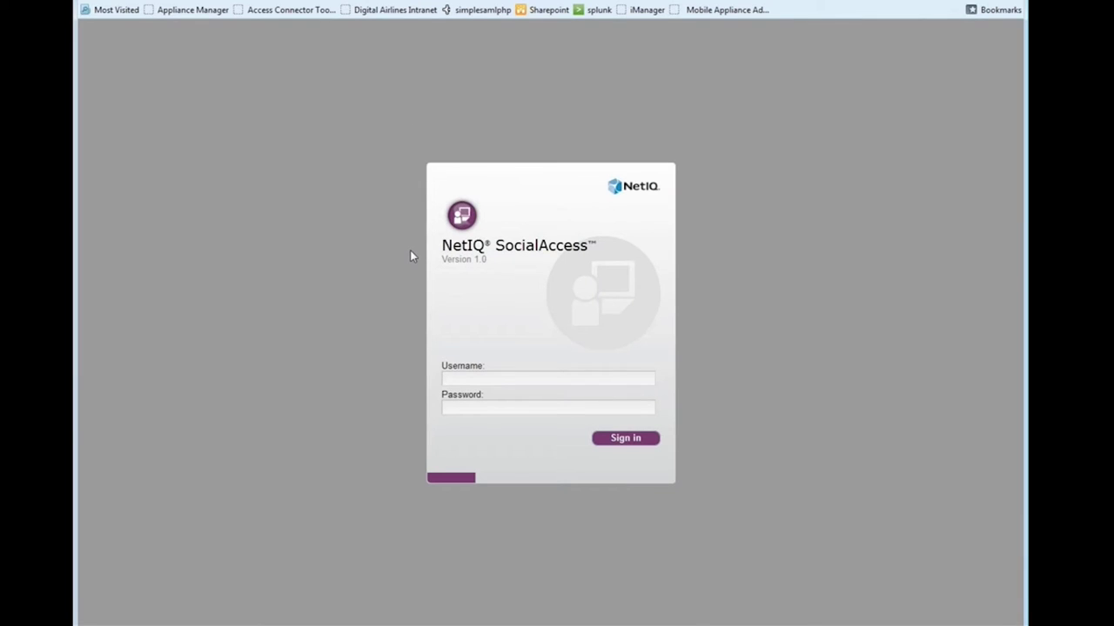
Enter a username and password and submit the sign-in, which fails and adds a reCAPTCHA
text(joe)
key(Tab)
text(bcf)
key(Tab)
text(****)
key(BackSpace)
key(Return)
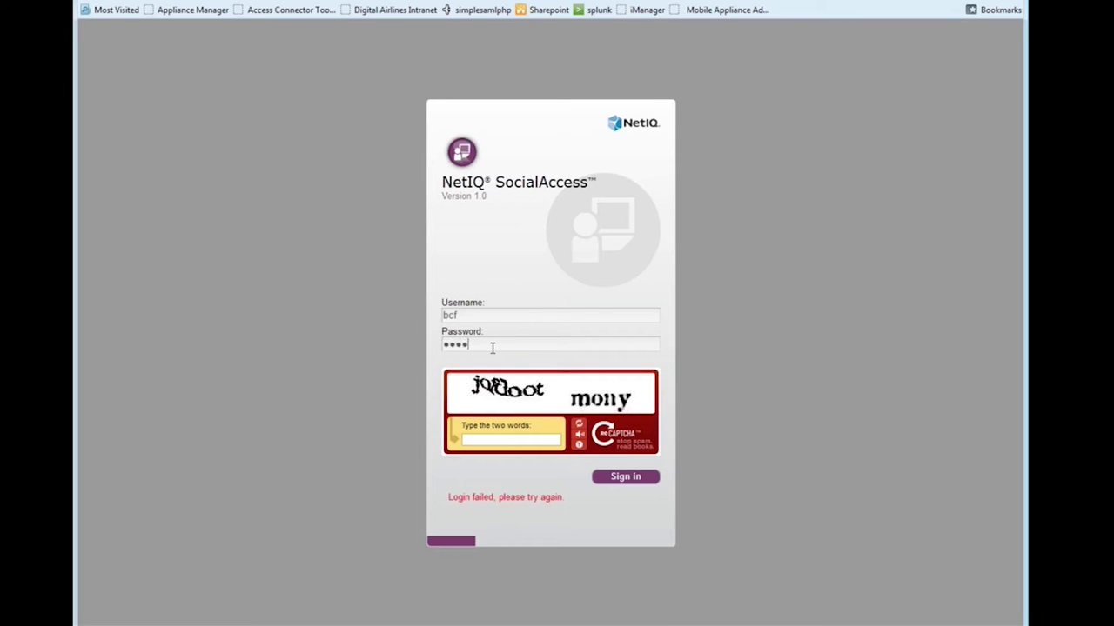
Refresh the reCAPTCHA until readable, sign in with its answer, and open the SharePoint site
click(580, 431)
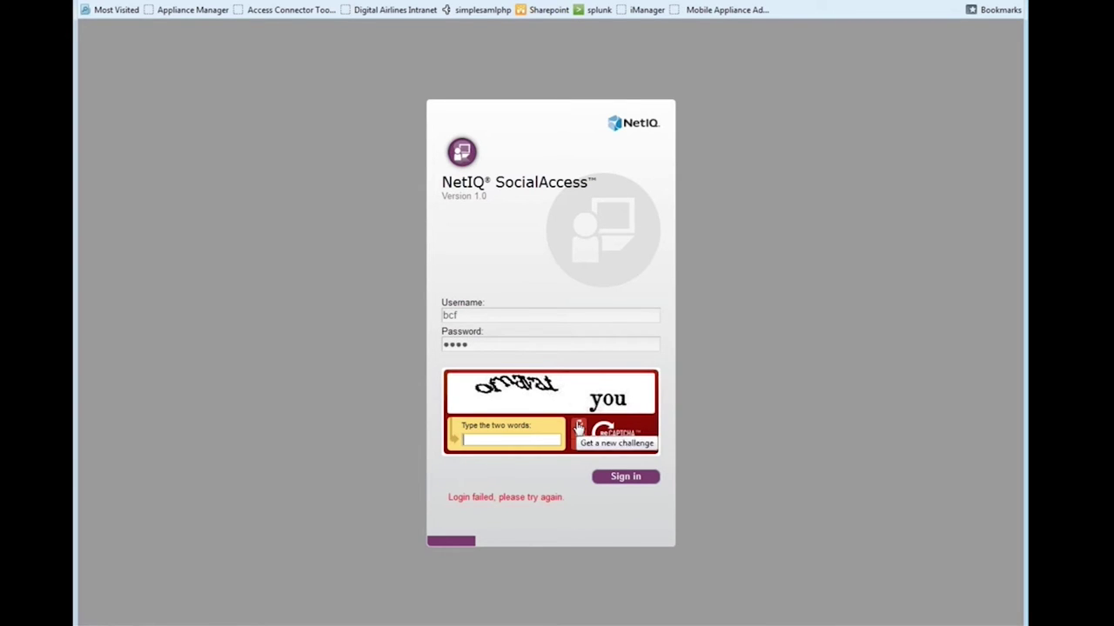
click(579, 430)
click(579, 426)
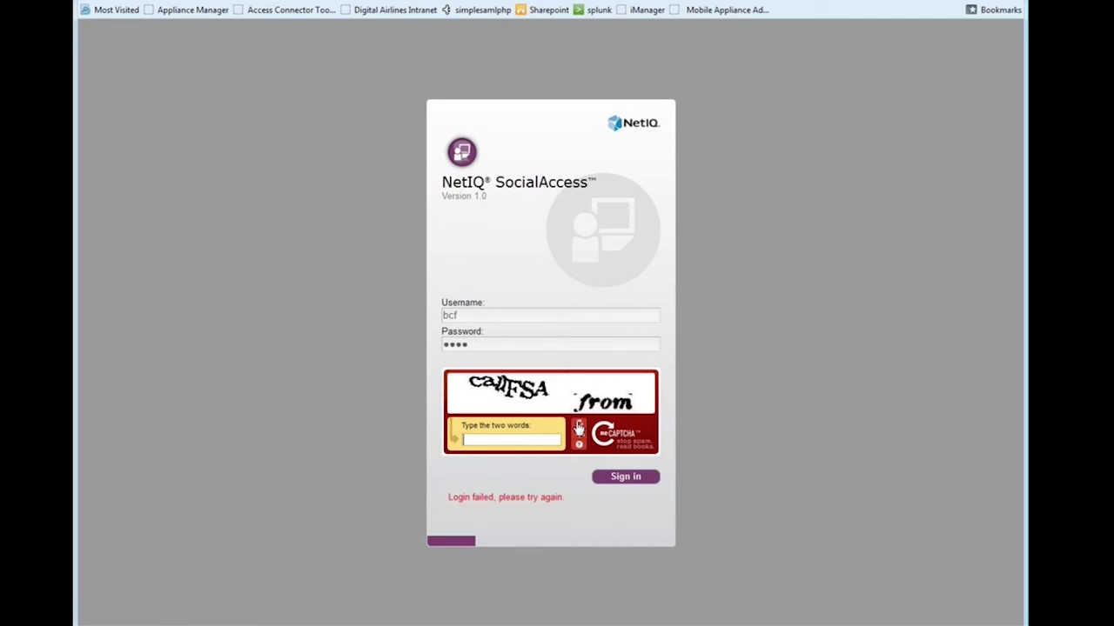
click(579, 426)
click(507, 439)
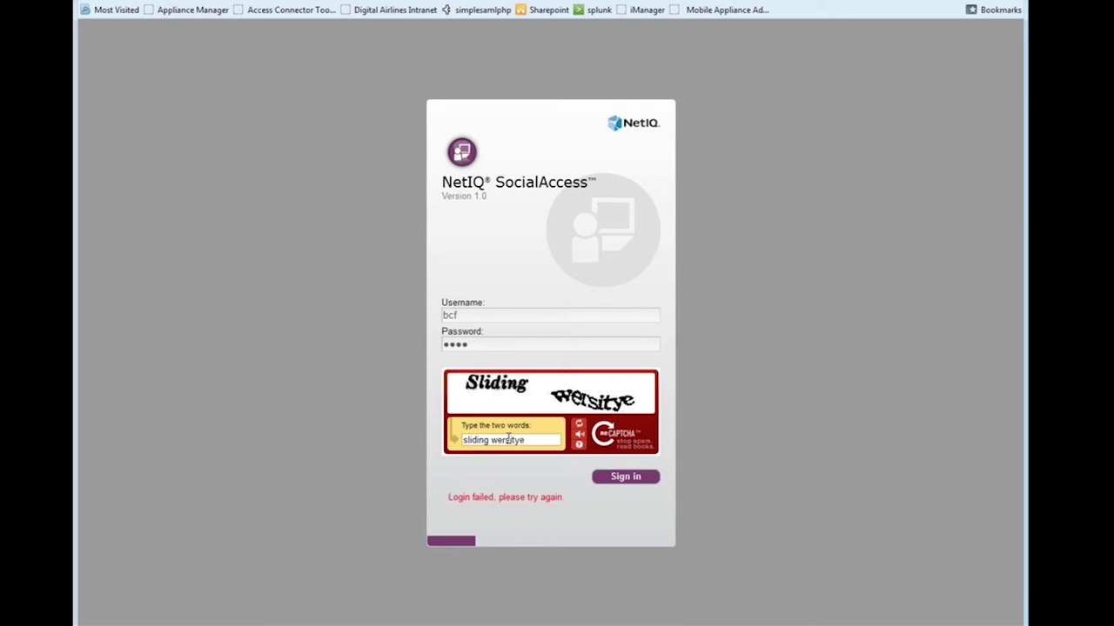
click(623, 479)
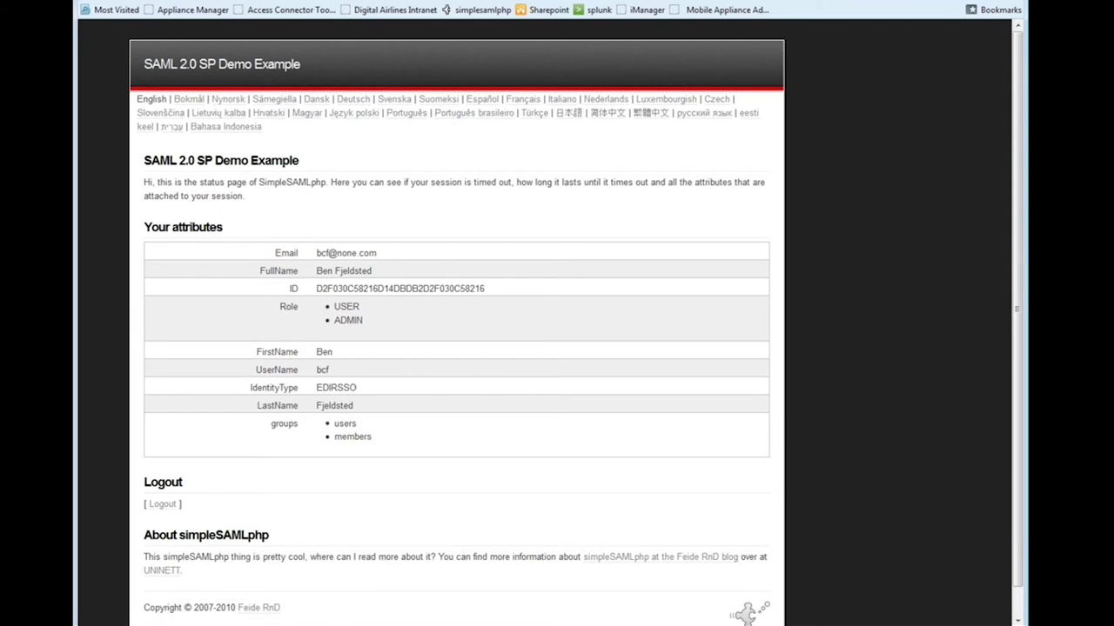
click(551, 10)
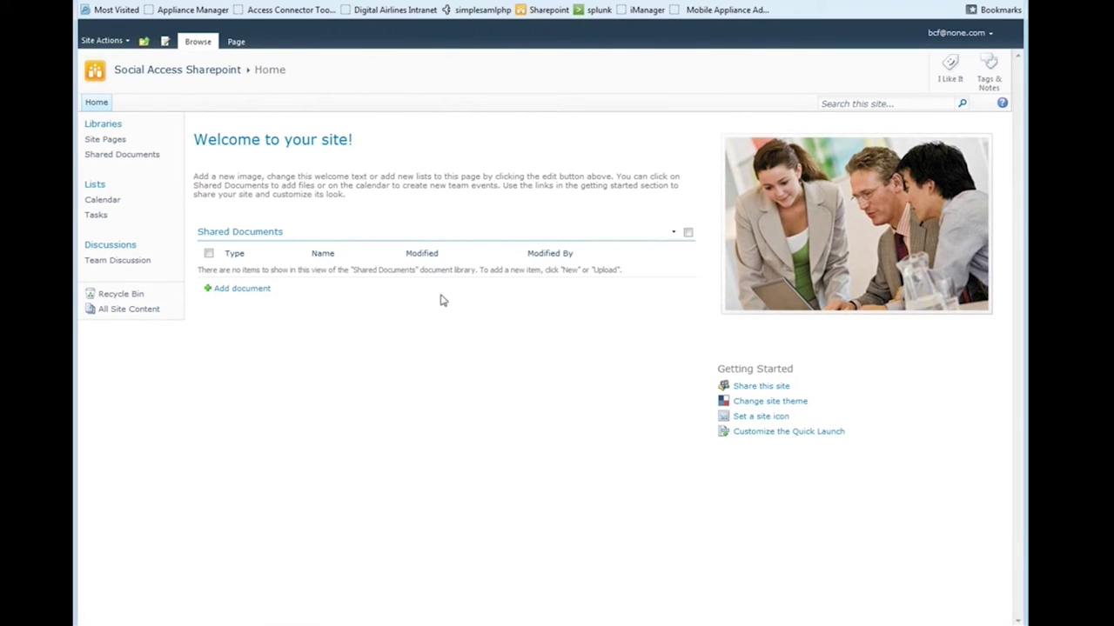
Sign in to the Appliance Manager admin console with the admin password and open the FacebookSSO source's options
click(188, 10)
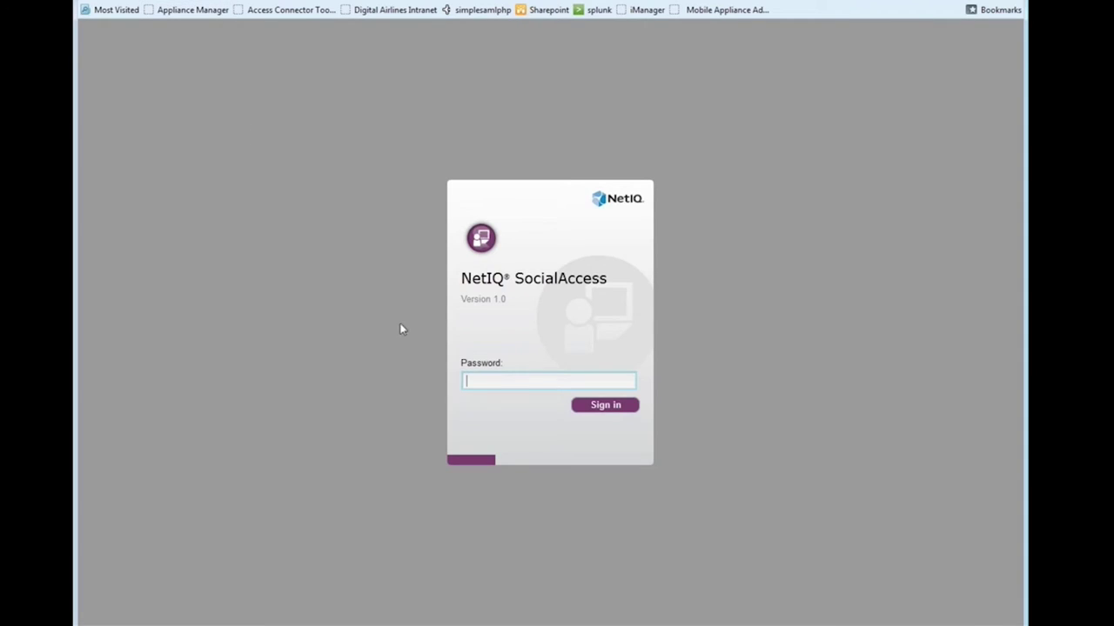
text(novell)
key(Return)
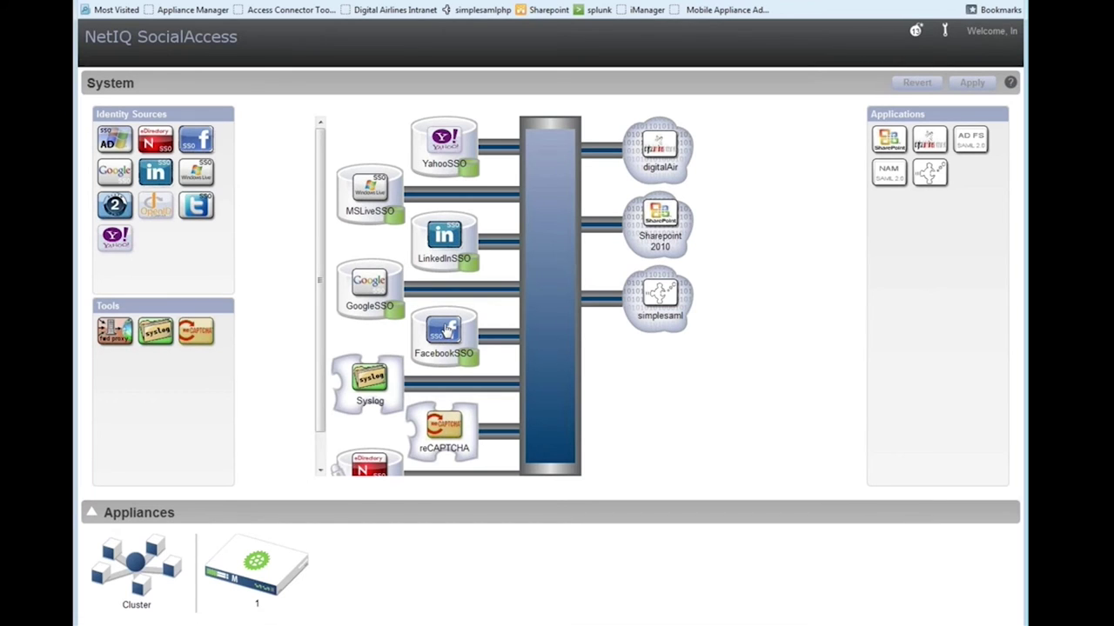
click(448, 329)
click(505, 327)
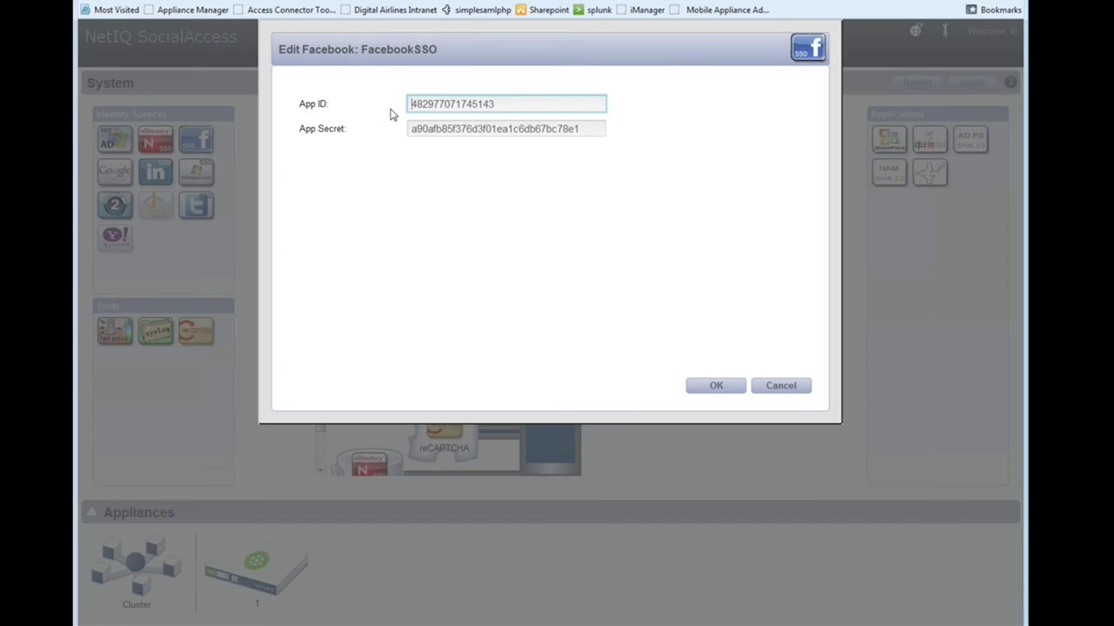
click(787, 389)
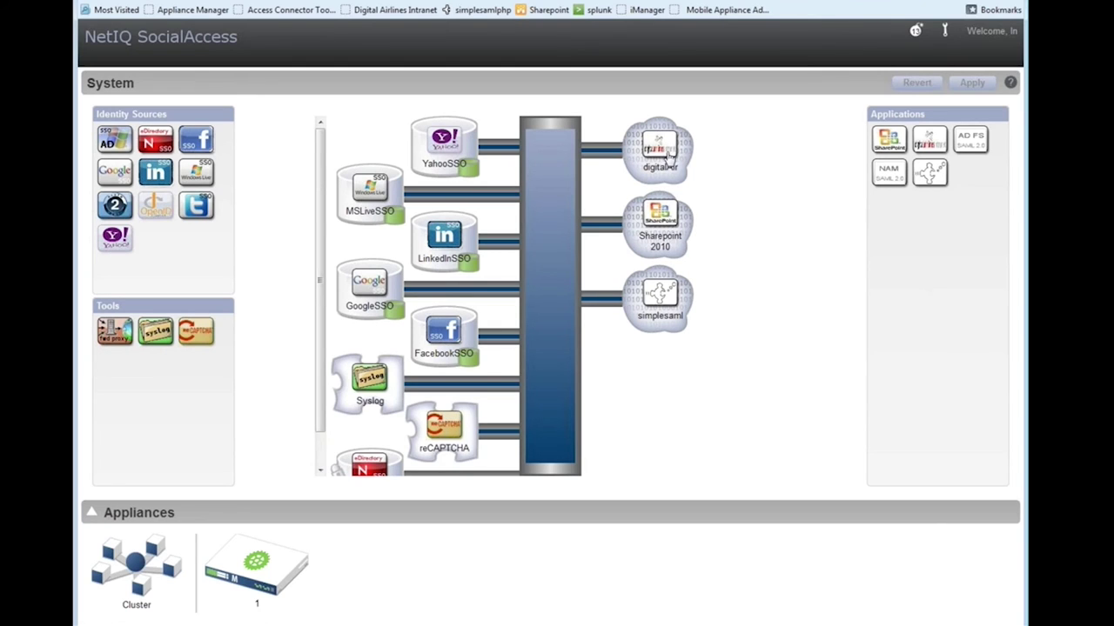
Review digitalAir's Email mapping and its EDIRSSO identity source, then confirm the configuration with OK
click(669, 155)
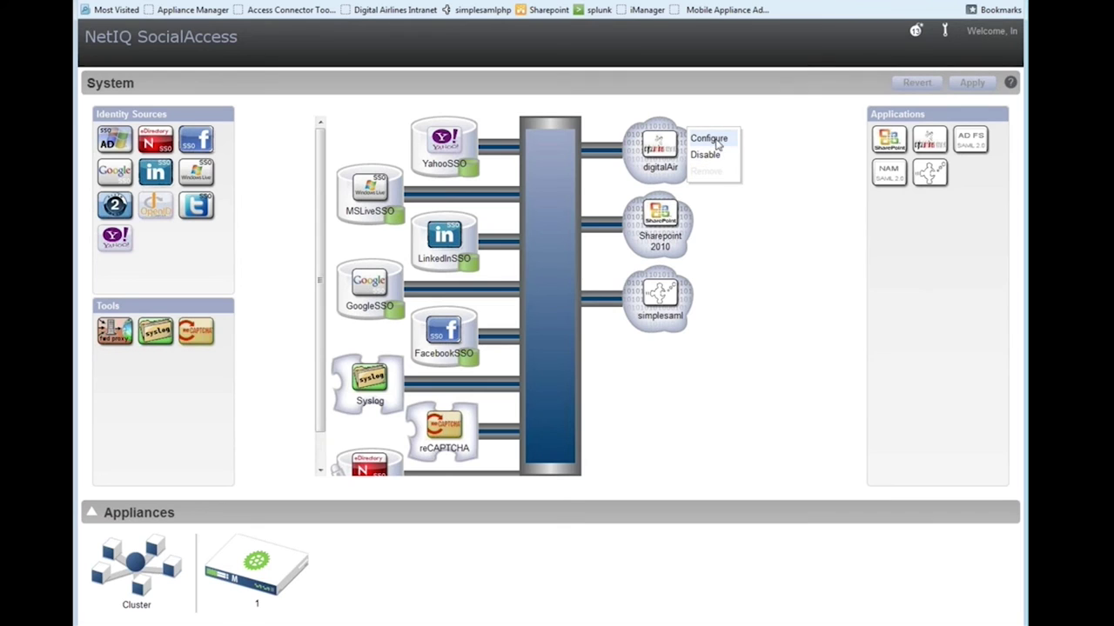
click(715, 141)
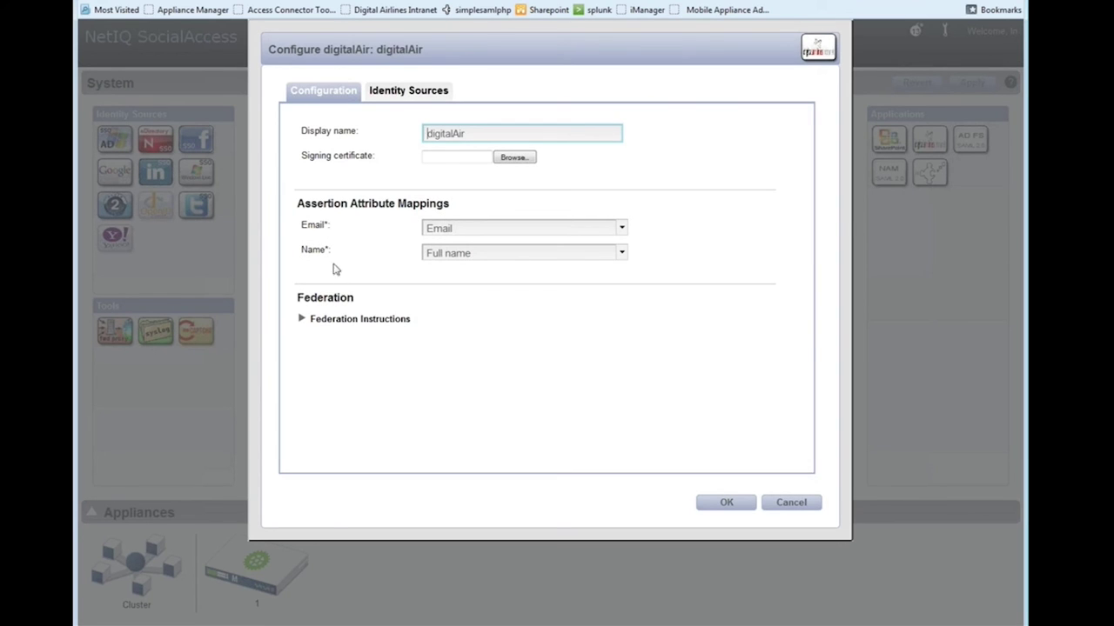
click(622, 236)
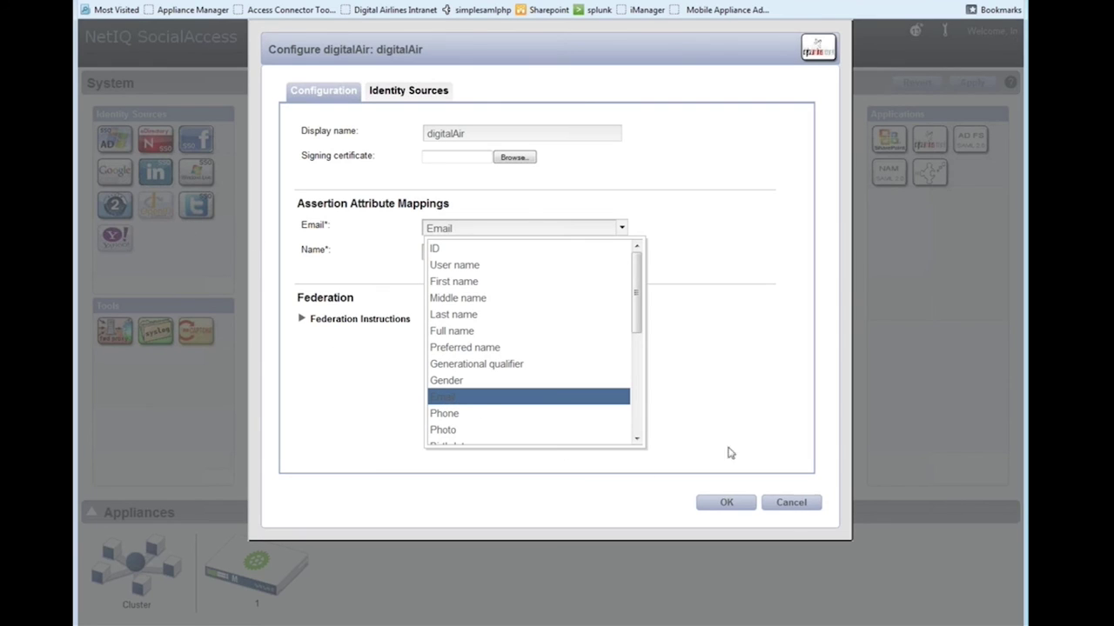
click(436, 94)
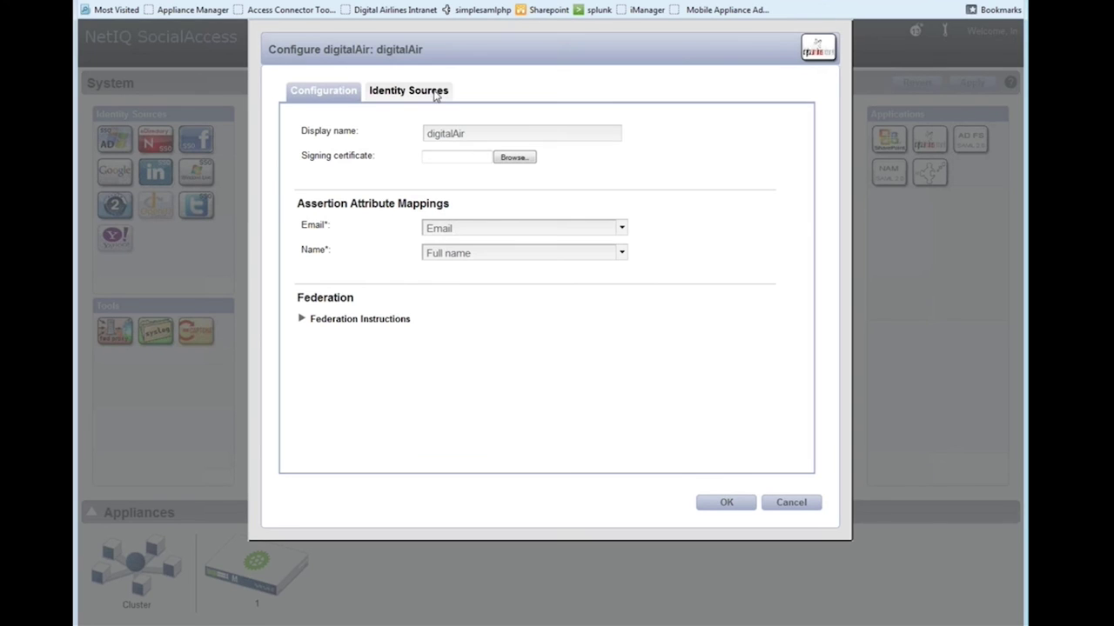
click(436, 94)
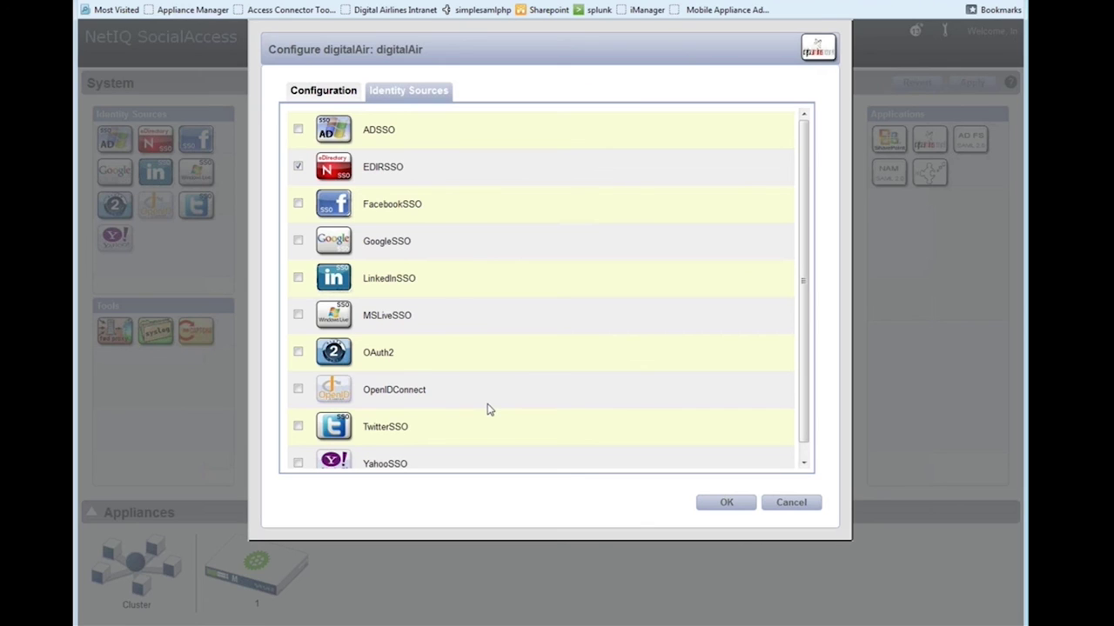
click(724, 505)
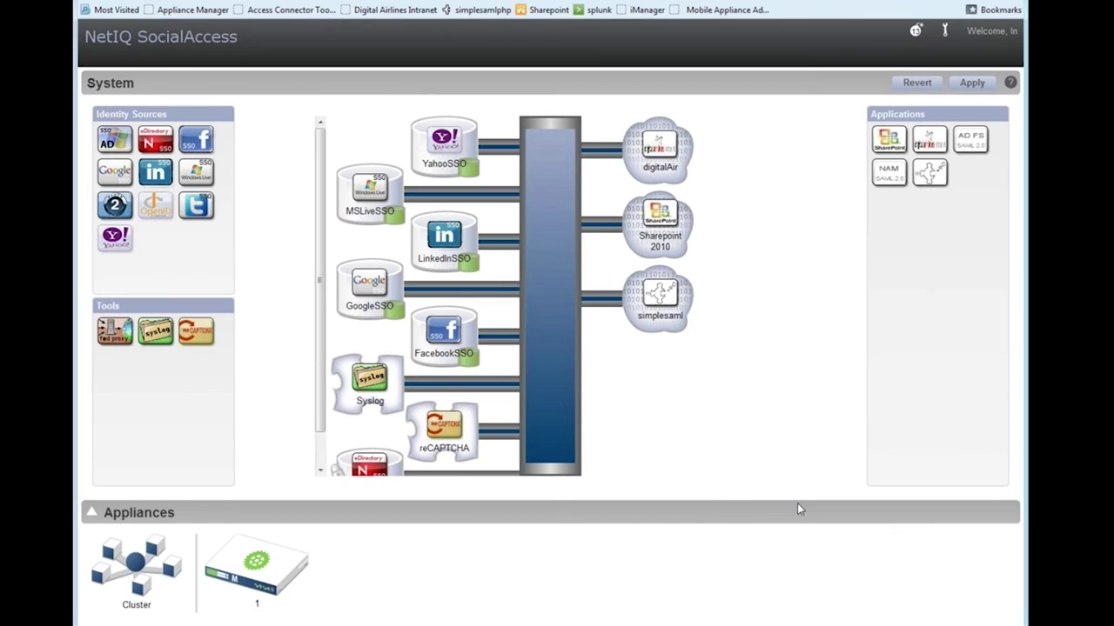